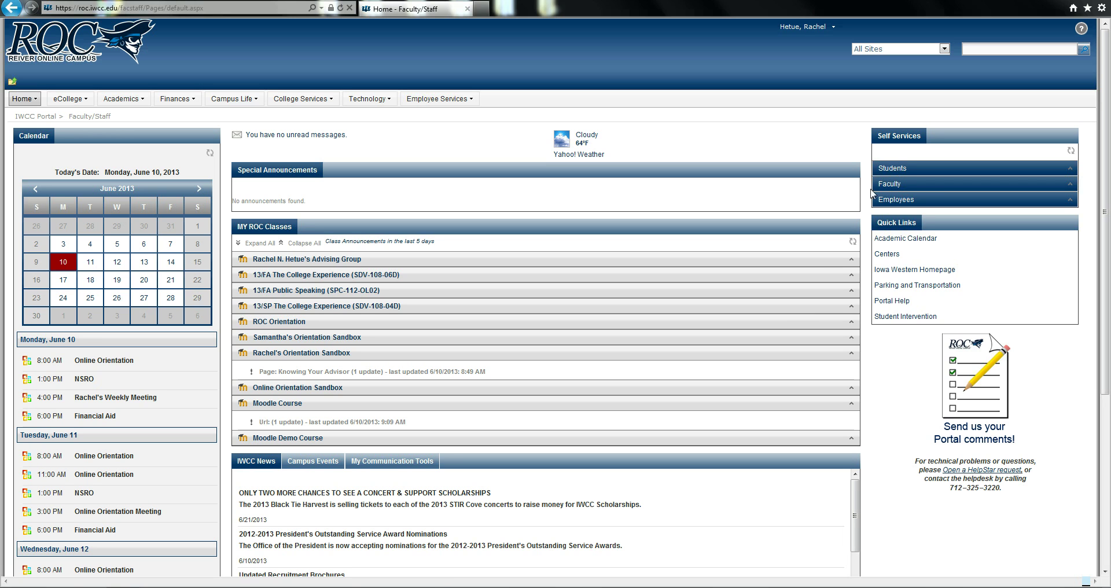
# Step: Open the Search and register for sections form from the students' registration self-service
pyautogui.click(892, 169)
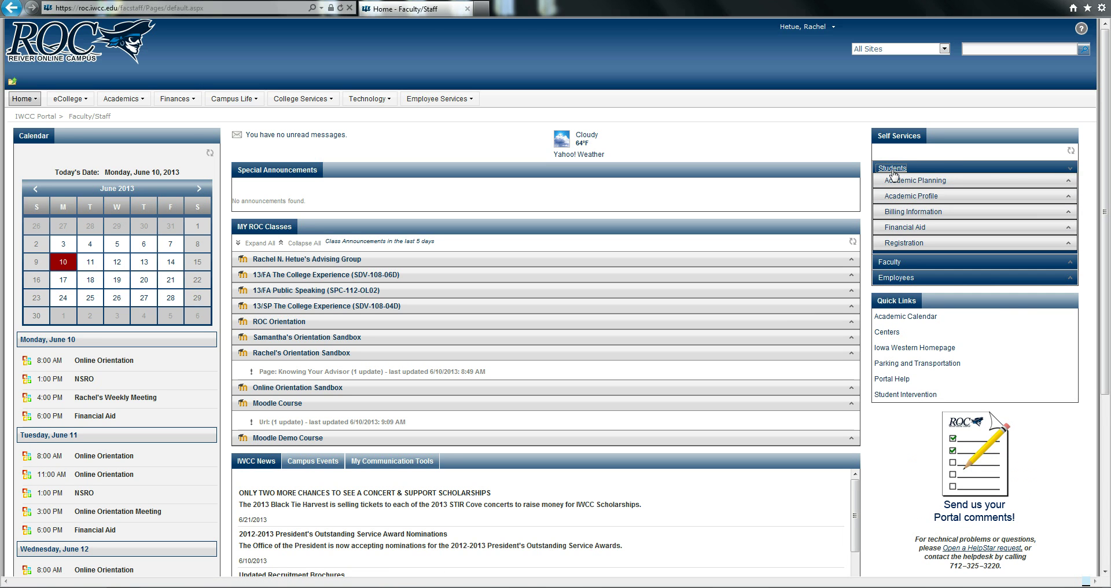
pyautogui.click(903, 243)
pyautogui.click(908, 273)
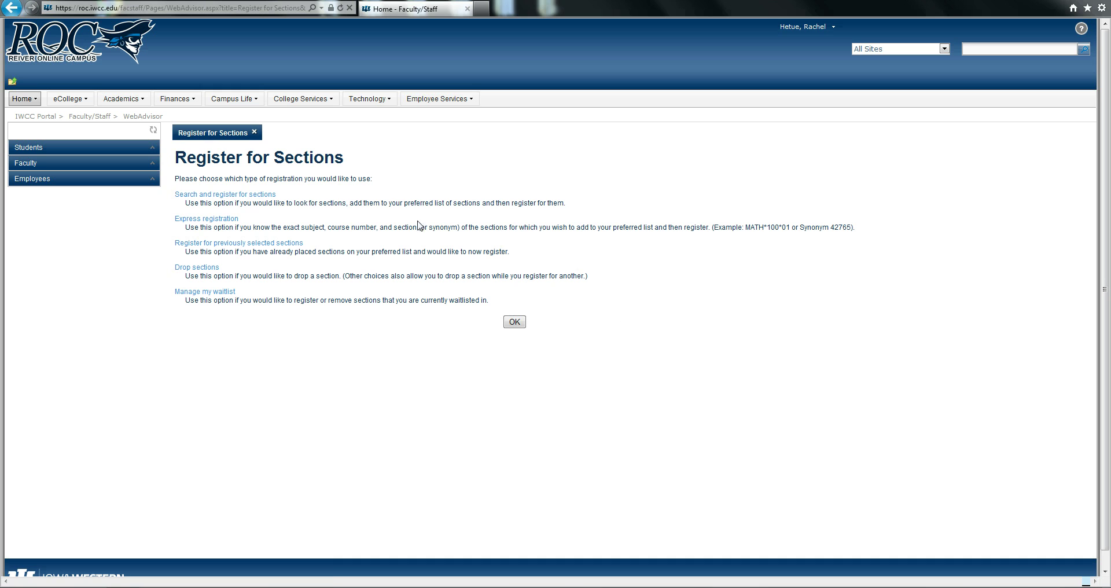
pyautogui.click(243, 194)
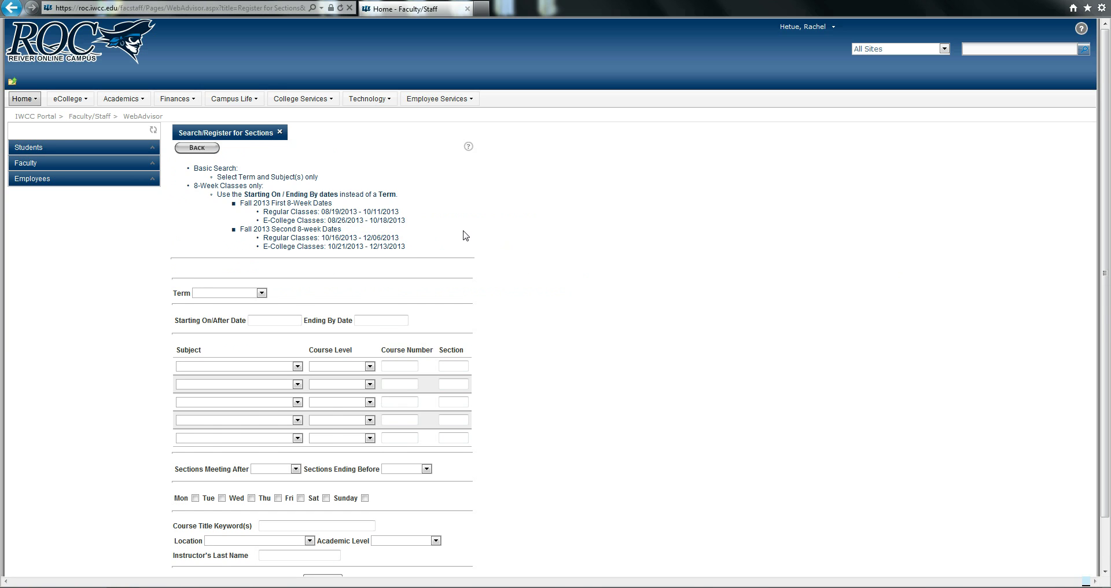
pyautogui.scroll(-1, 466, 231)
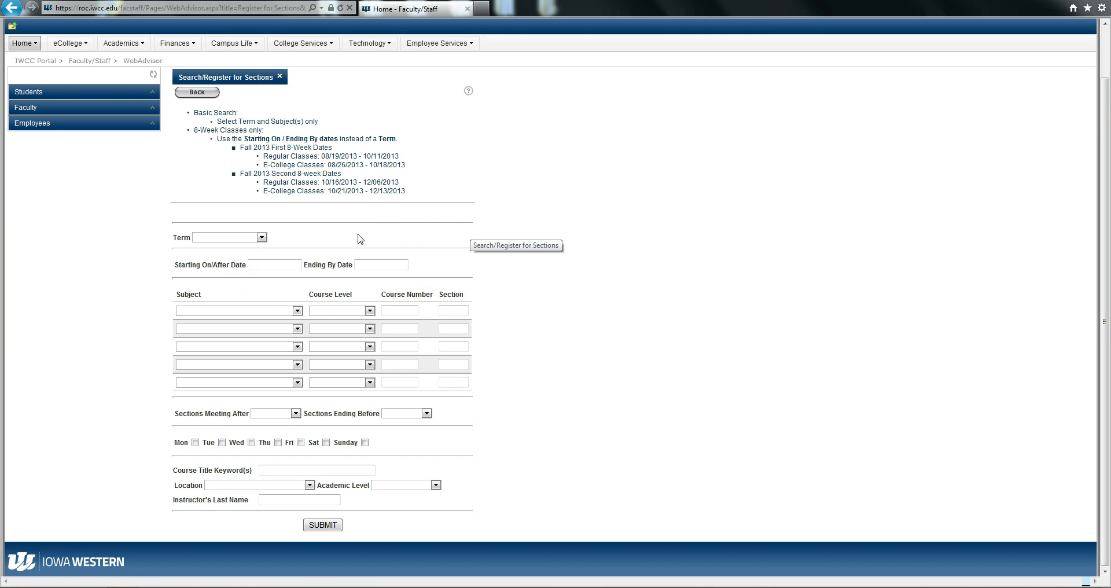
pyautogui.click(261, 238)
pyautogui.click(257, 255)
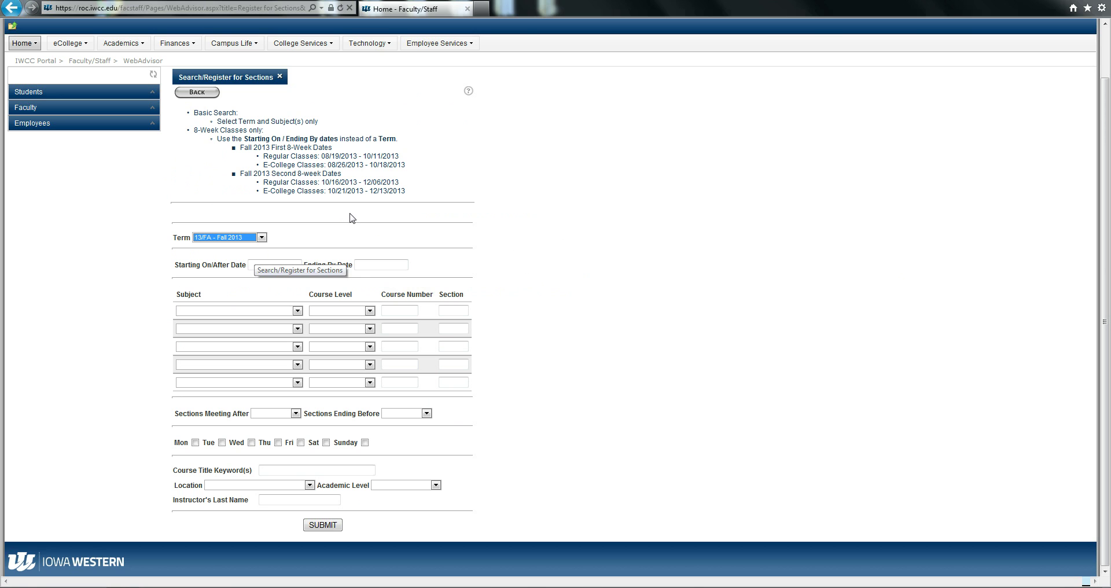
pyautogui.click(262, 237)
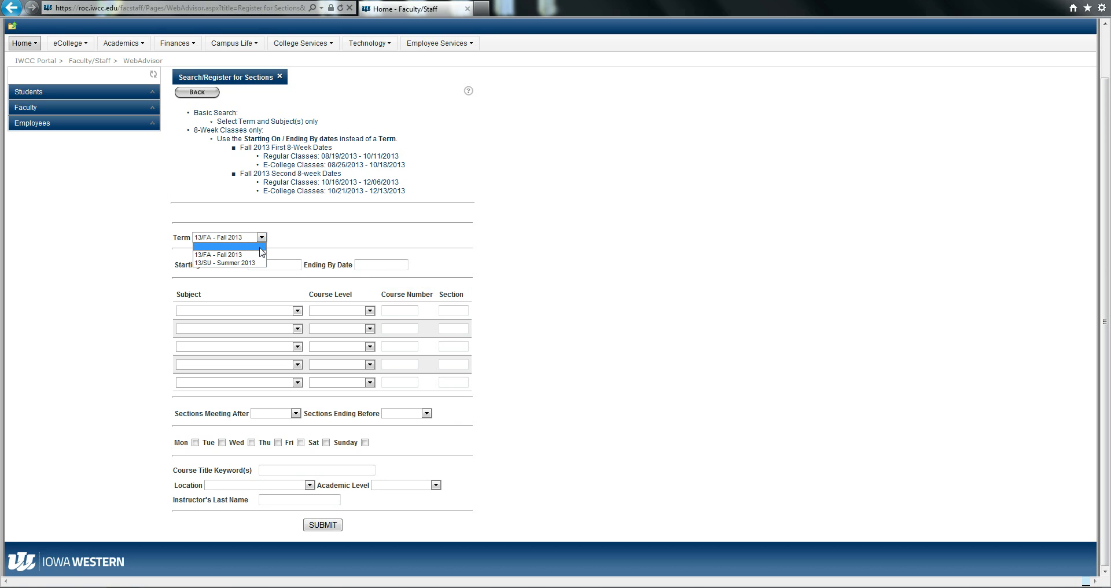
pyautogui.click(259, 247)
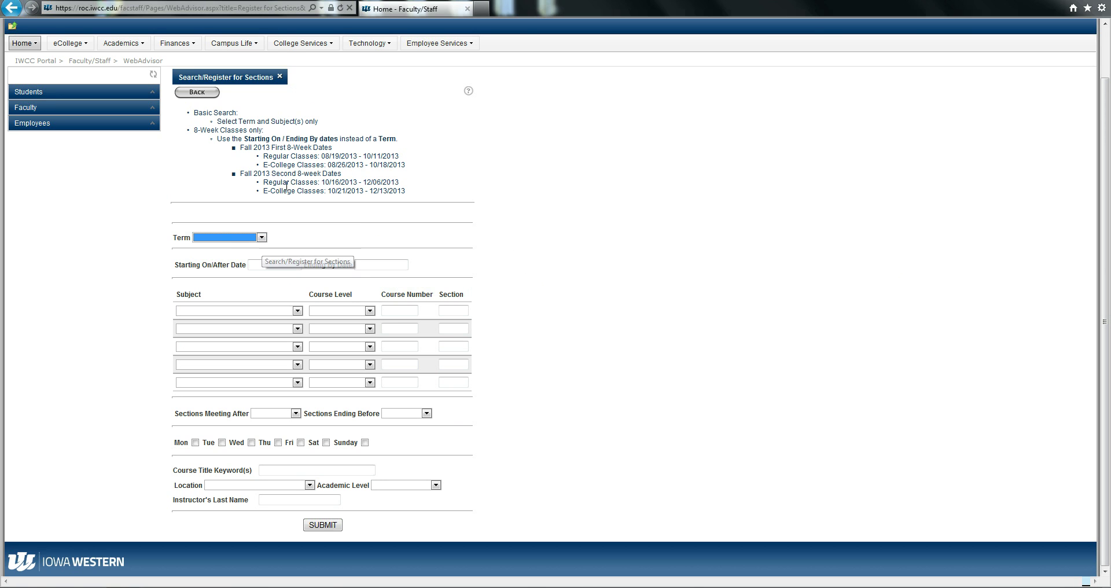
# Step: Copy the first 8-week regular classes' start date, 08/19/2013, into the Starting On/After Date
pyautogui.moveTo(240, 147); pyautogui.dragTo(406, 192)
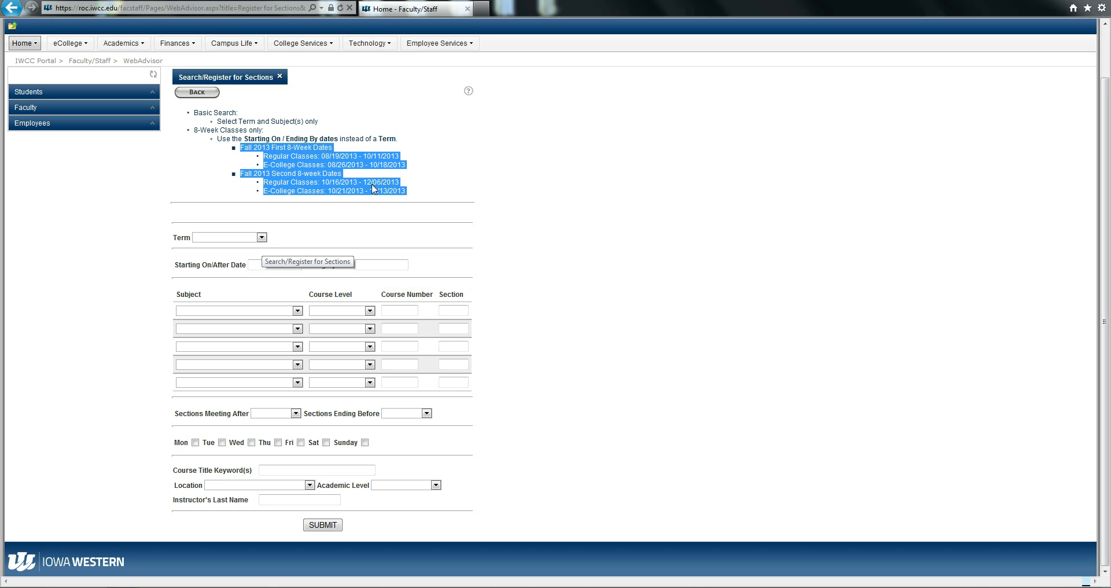
pyautogui.click(303, 158)
pyautogui.moveTo(321, 157); pyautogui.dragTo(353, 159)
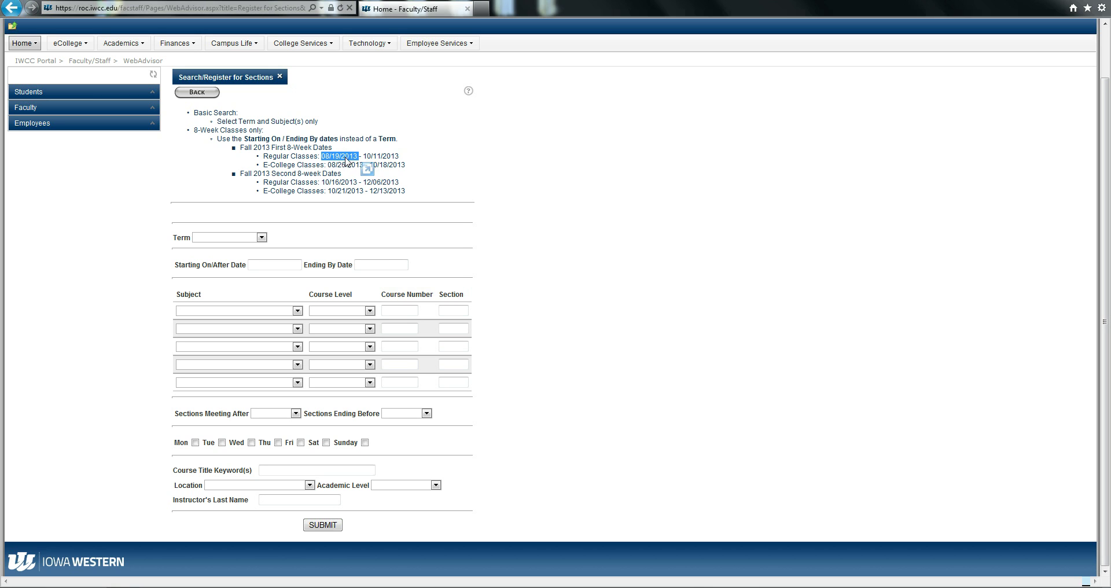
pyautogui.rightClick(346, 158)
pyautogui.click(373, 180)
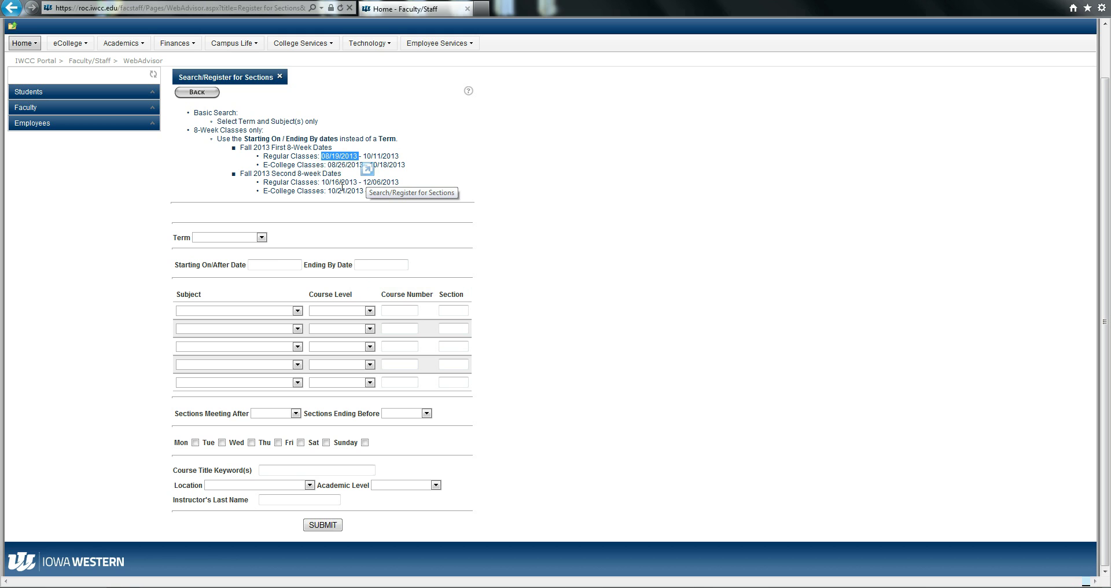
pyautogui.click(283, 264)
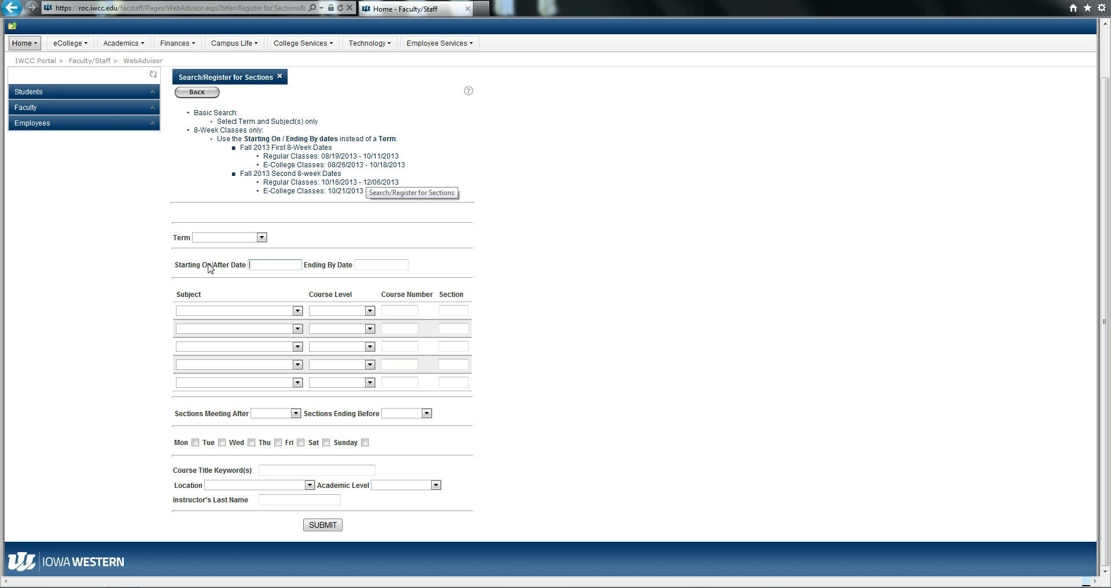
pyautogui.rightClick(259, 265)
pyautogui.click(272, 316)
# Step: Copy the first 8-week regular classes' end date, 10/11/2013, into the Ending By Date
pyautogui.moveTo(398, 157); pyautogui.dragTo(364, 157)
pyautogui.rightClick(364, 157)
pyautogui.click(382, 164)
pyautogui.click(374, 265)
pyautogui.rightClick(374, 265)
pyautogui.click(391, 315)
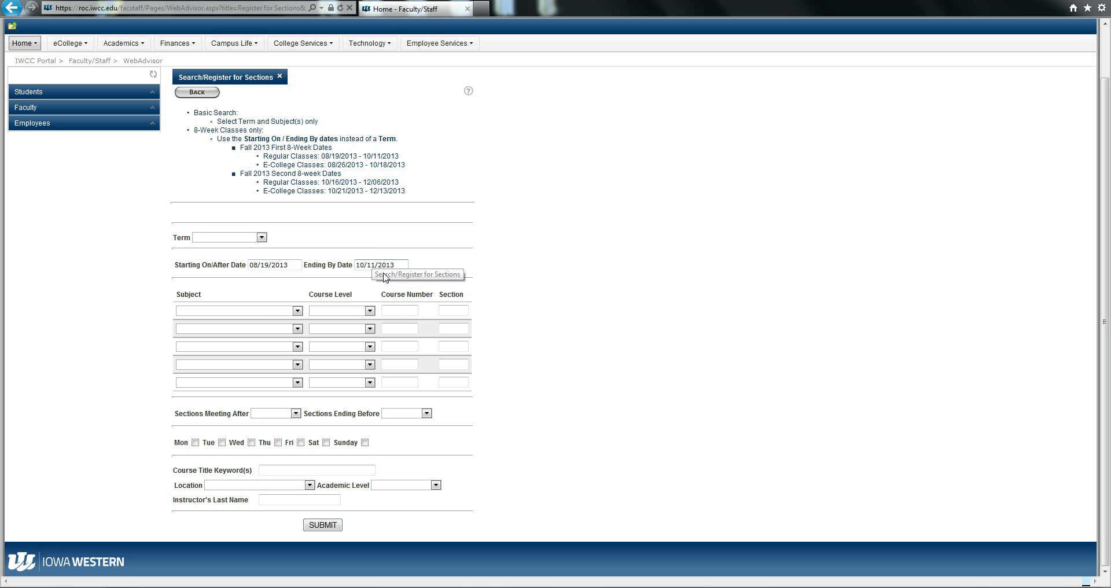
# Step: Clear the Starting On/After Date and the Ending By Date
pyautogui.moveTo(404, 265); pyautogui.dragTo(250, 265)
pyautogui.press('Delete')
pyautogui.press('Delete')
# Step: Set the term to 13/FA - Fall 2013, the subject to SPC - Speech and the course number to 112
pyautogui.click(263, 237)
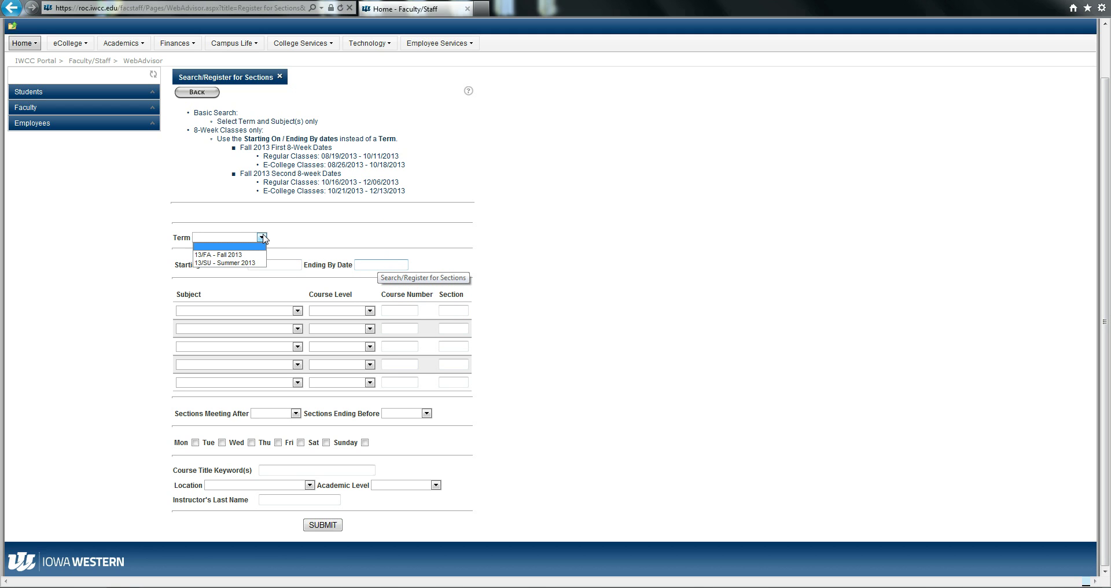
pyautogui.click(243, 255)
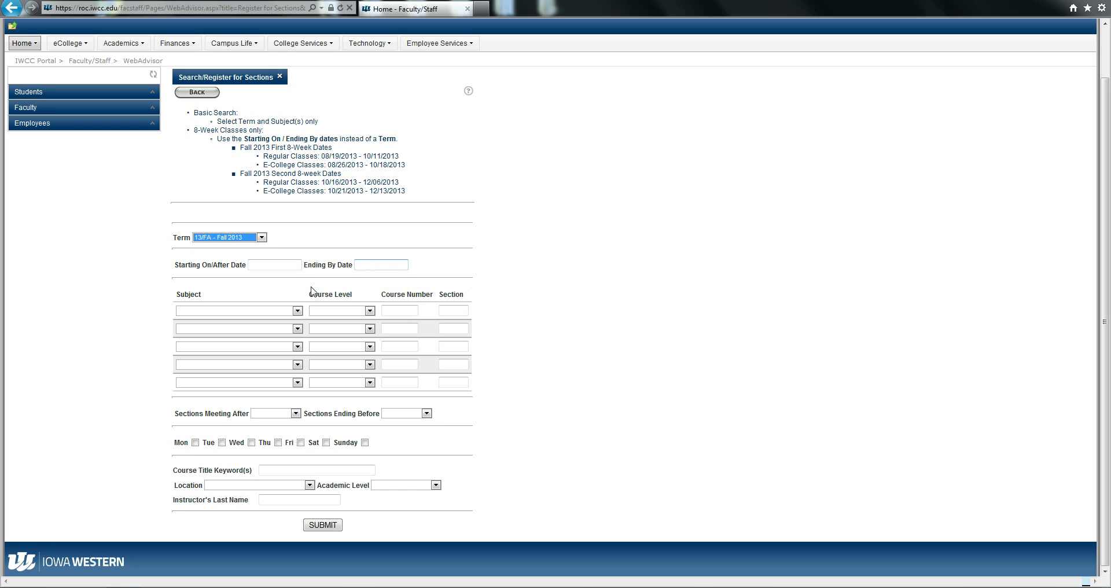
pyautogui.click(296, 311)
pyautogui.scroll(-18, 277, 373)
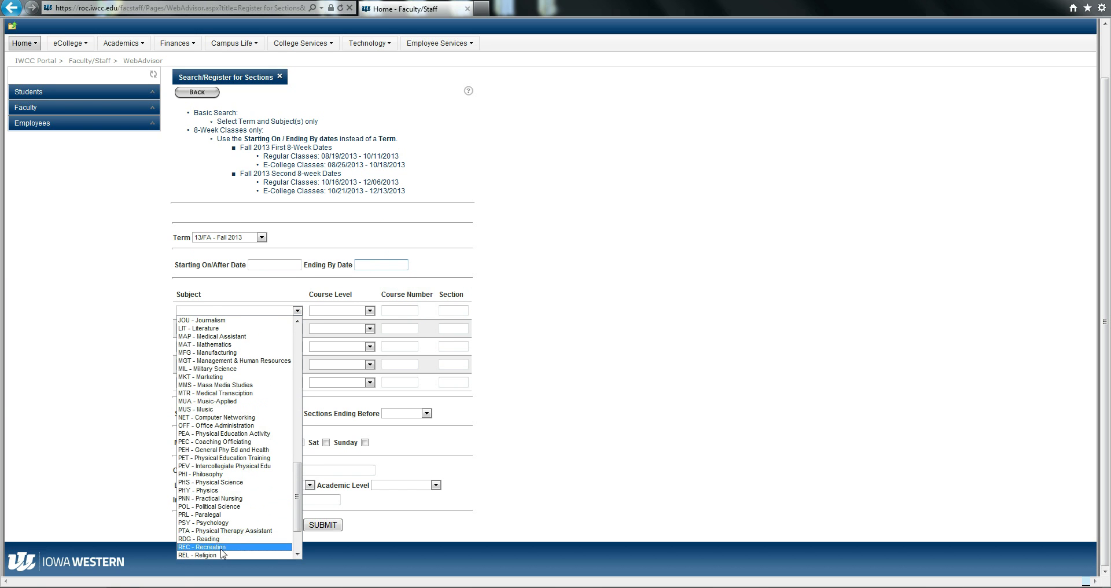
pyautogui.scroll(-3, 221, 547)
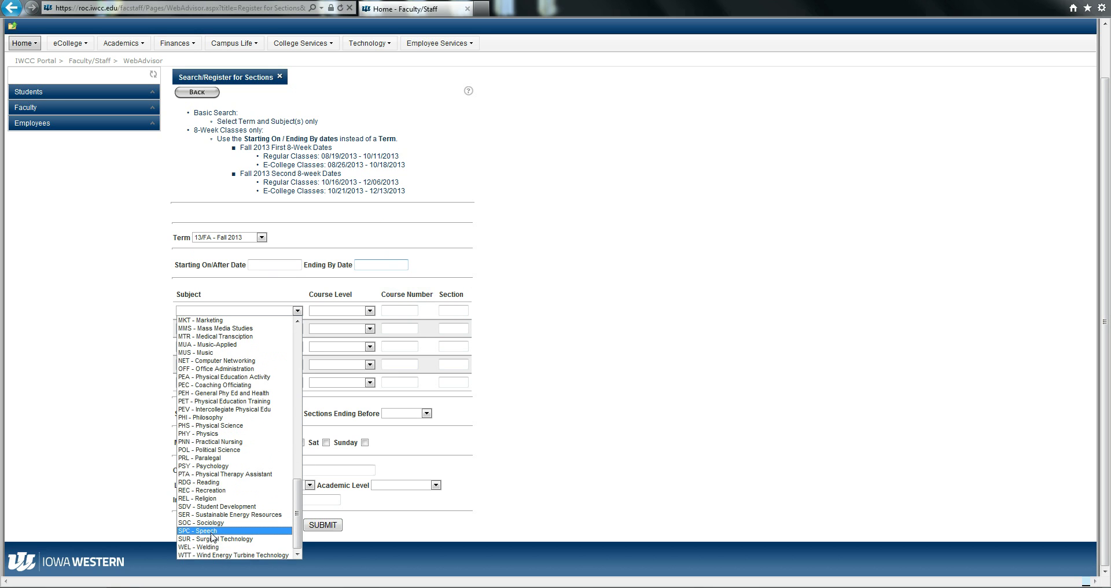
pyautogui.click(216, 531)
pyautogui.click(397, 310)
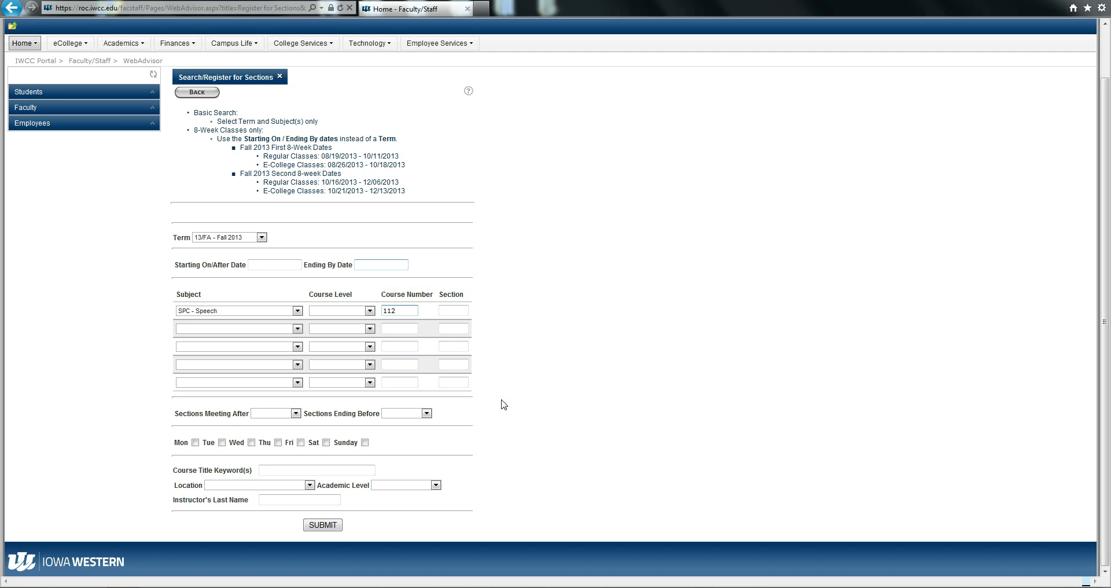
# Step: Limit the location to OL - On-line and submit the section search
pyautogui.click(309, 486)
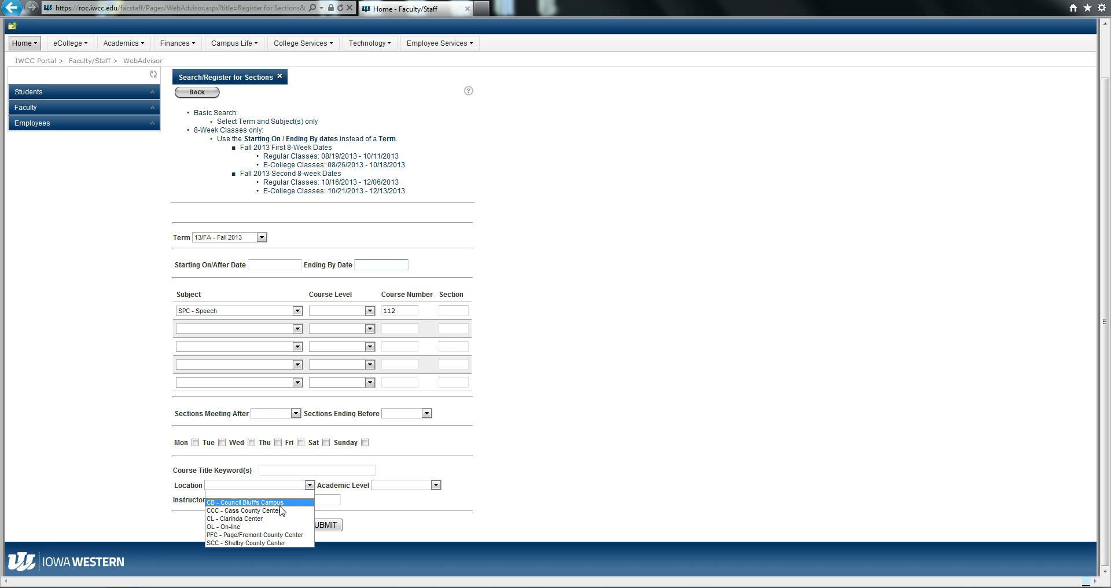
pyautogui.click(268, 528)
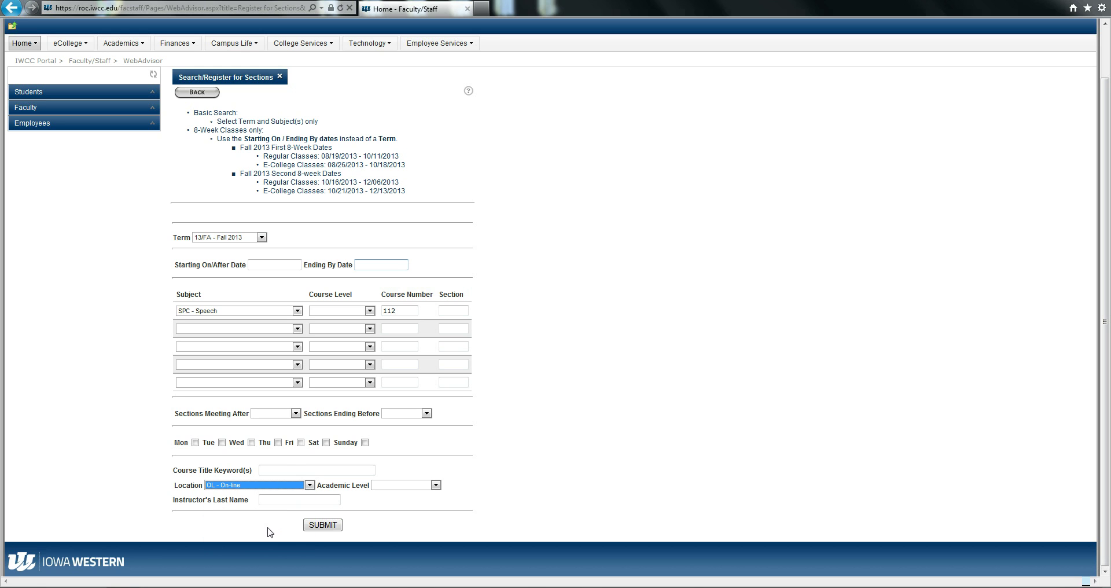
pyautogui.click(315, 525)
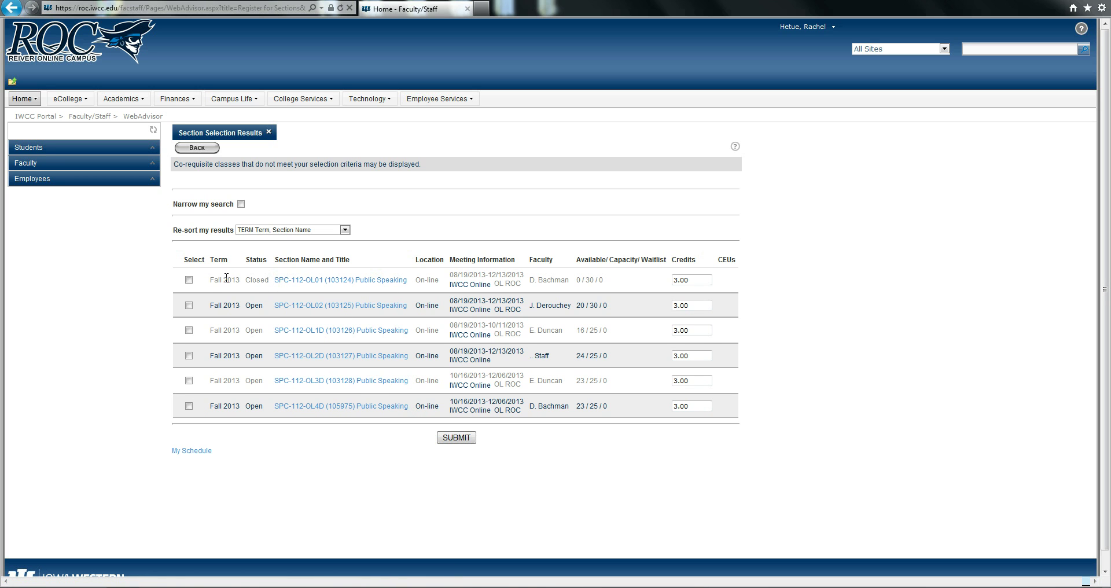
# Step: Examine the status, location, meeting dates, faculty and credits of the Public Speaking sections in the search results
pyautogui.moveTo(209, 282); pyautogui.dragTo(271, 281)
pyautogui.click(255, 308)
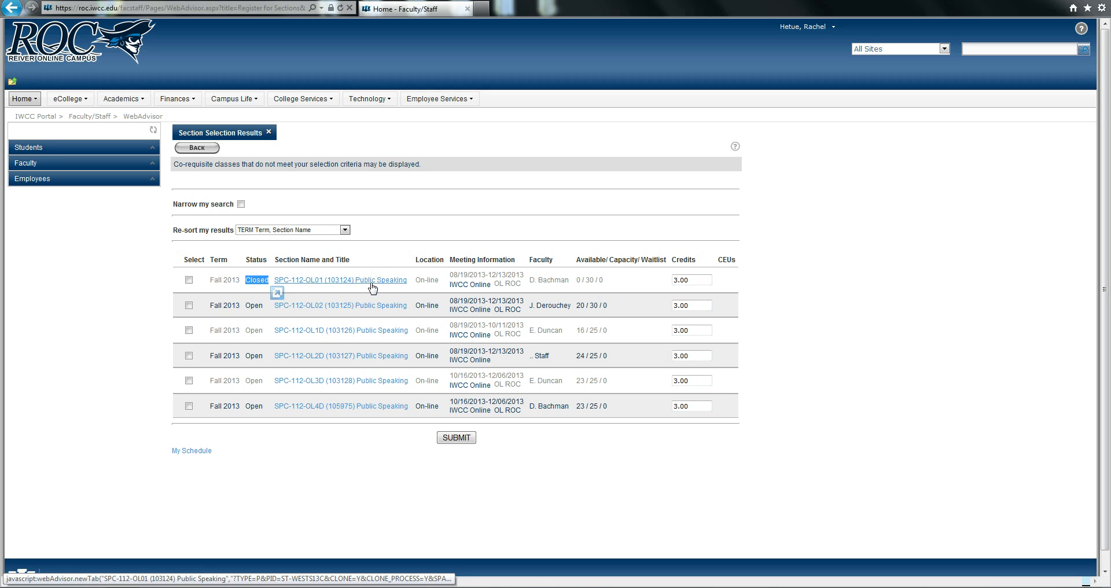
pyautogui.moveTo(421, 279)
pyautogui.mouseDown()
pyautogui.moveTo(436, 333)
pyautogui.moveTo(438, 273)
pyautogui.mouseUp()
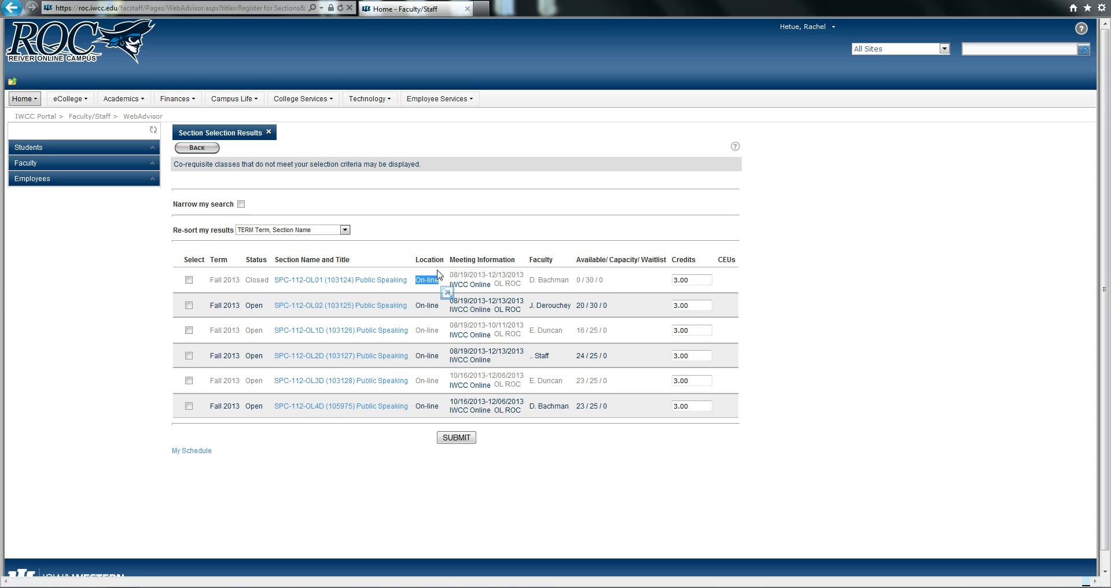
pyautogui.click(443, 272)
pyautogui.moveTo(450, 278); pyautogui.dragTo(525, 278)
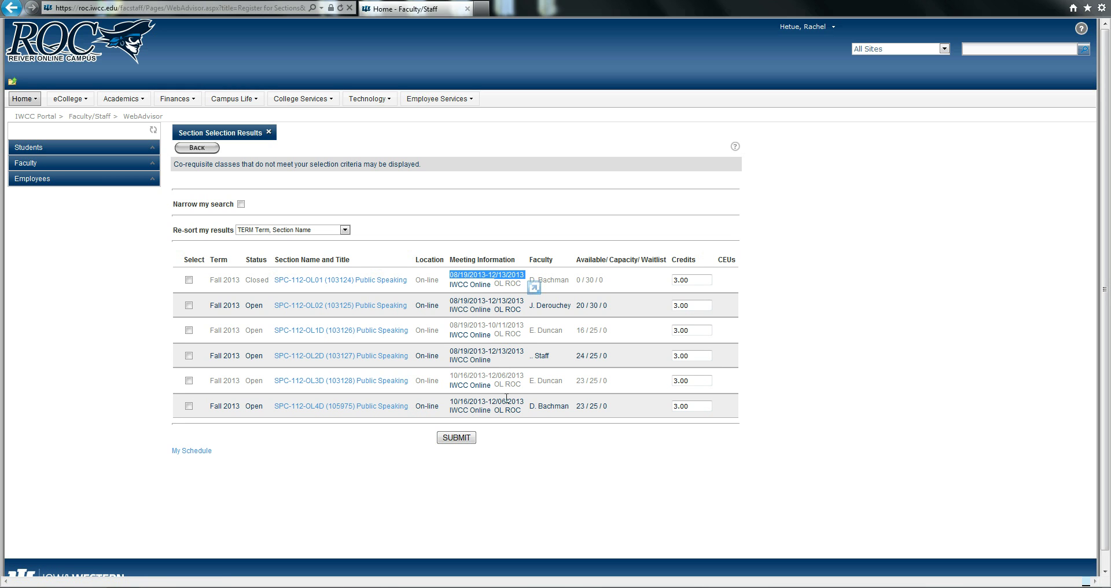
pyautogui.click(555, 281)
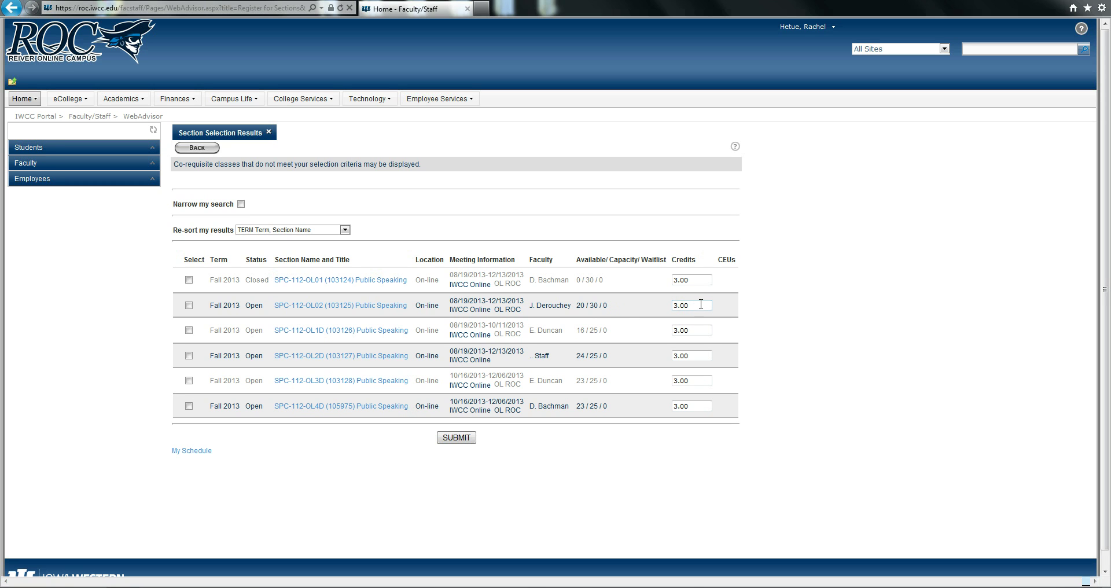
pyautogui.moveTo(701, 304); pyautogui.dragTo(672, 305)
pyautogui.click(668, 307)
# Step: Select section SPC-112-OL02 Public Speaking and submit it to the preferred sections
pyautogui.click(189, 306)
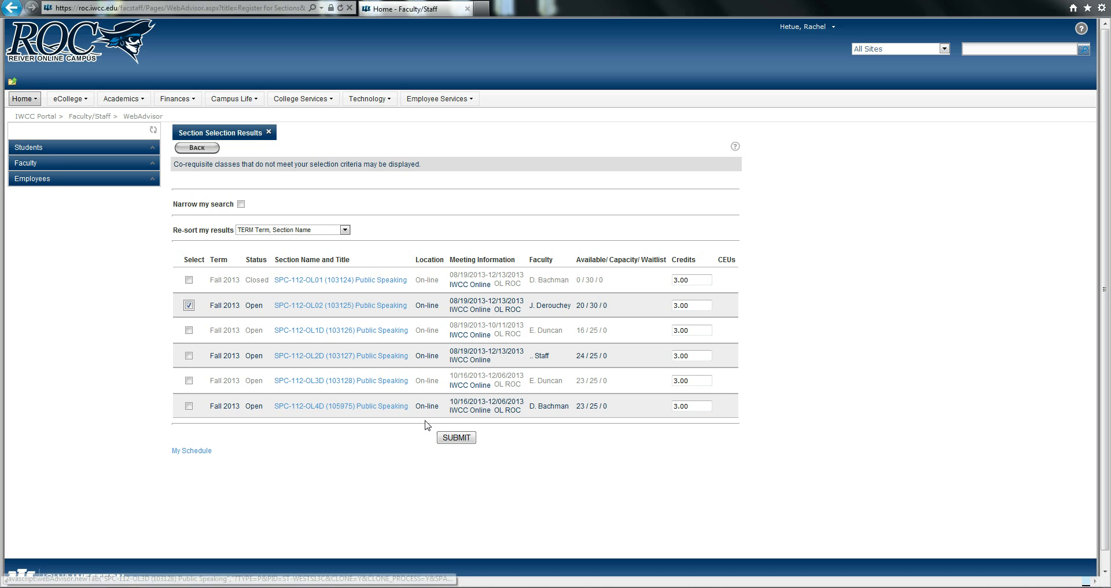
pyautogui.click(450, 440)
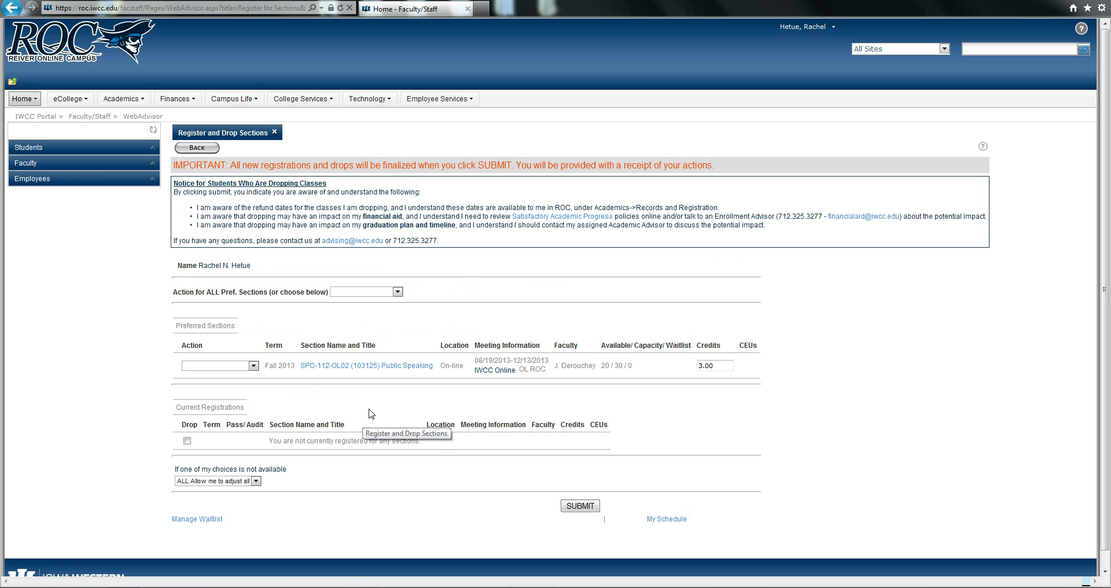
# Step: Set the action for the preferred section SPC-112-OL02 to RG - Register and submit the registration
pyautogui.moveTo(176, 325); pyautogui.dragTo(233, 327)
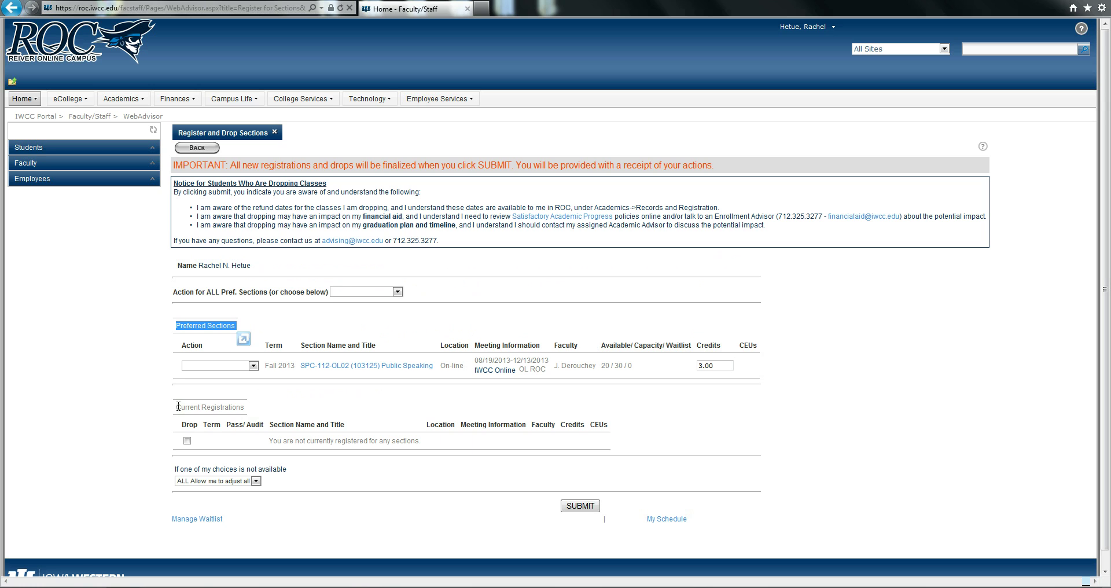
pyautogui.moveTo(179, 406); pyautogui.dragTo(212, 407)
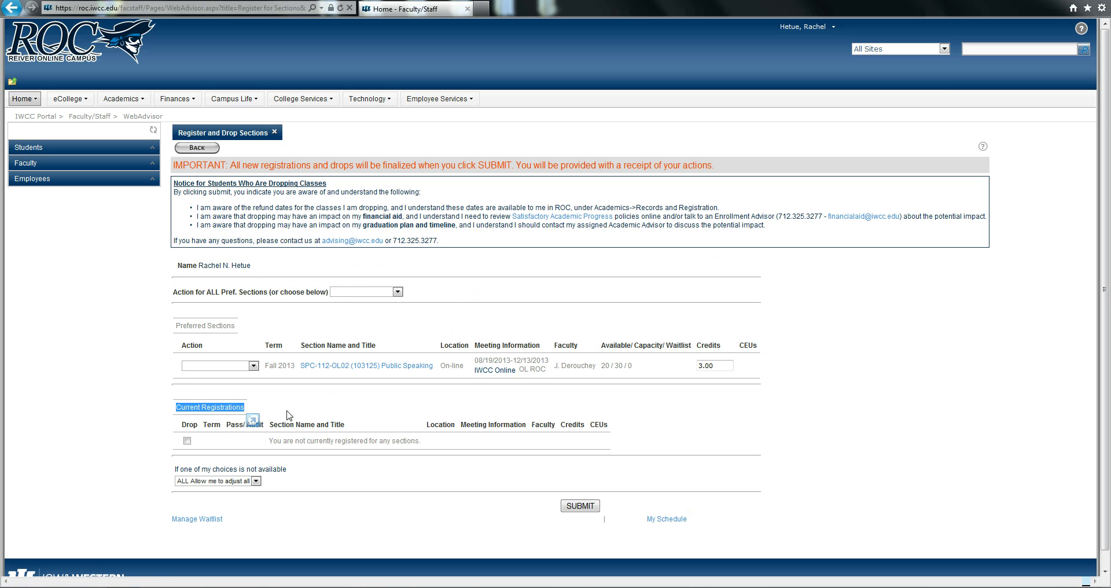
pyautogui.moveTo(274, 439); pyautogui.dragTo(416, 443)
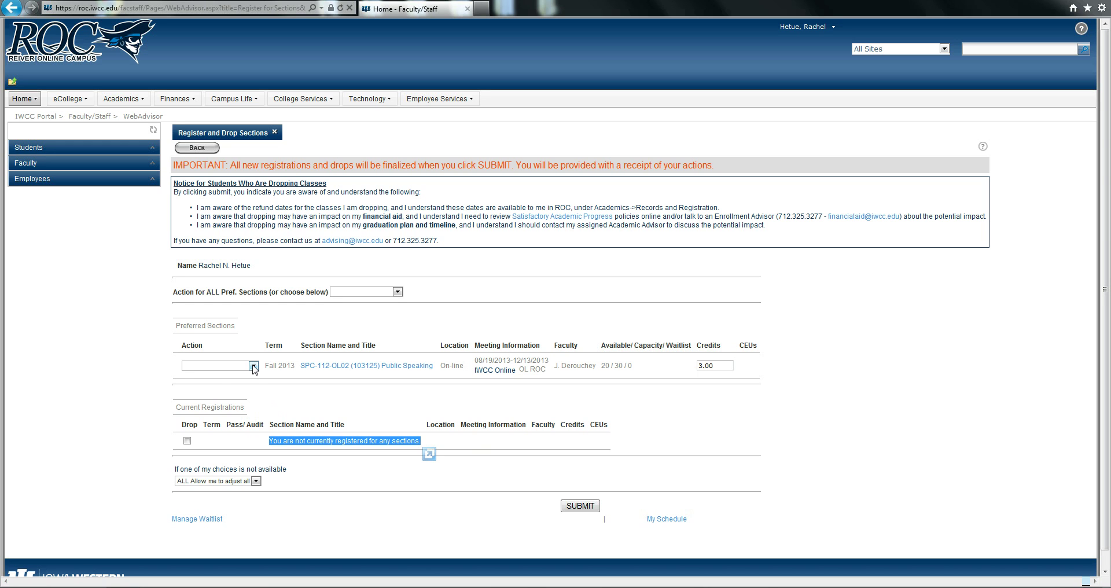
pyautogui.click(254, 365)
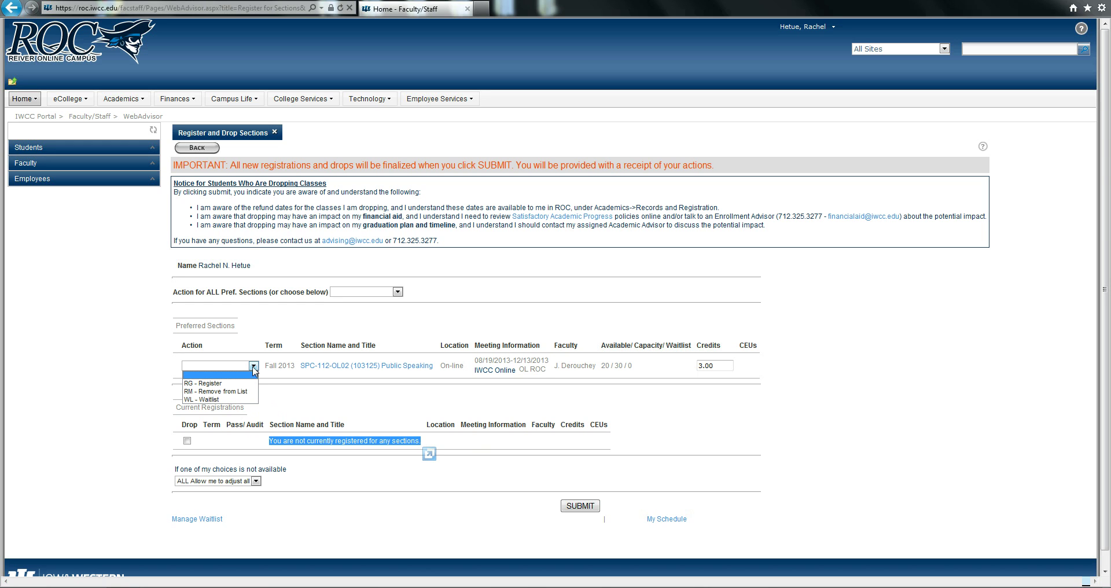
pyautogui.click(250, 383)
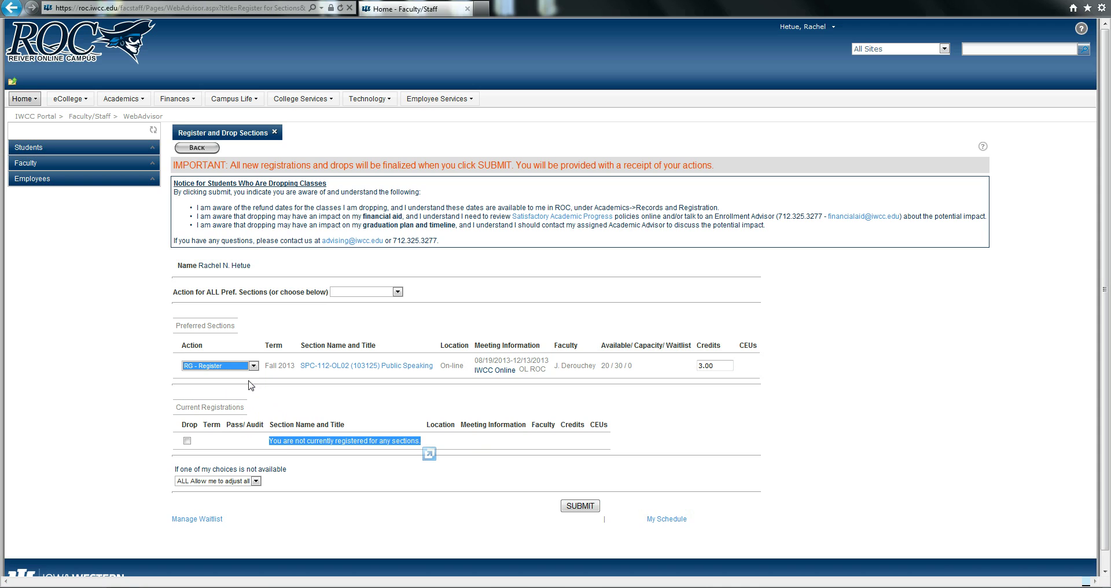
pyautogui.click(469, 475)
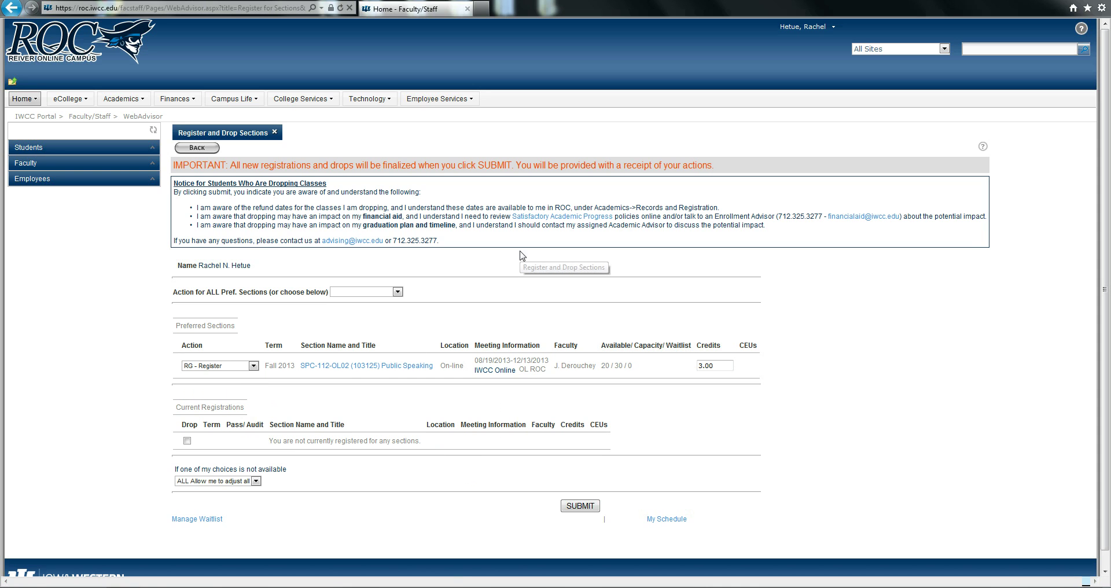
pyautogui.click(575, 508)
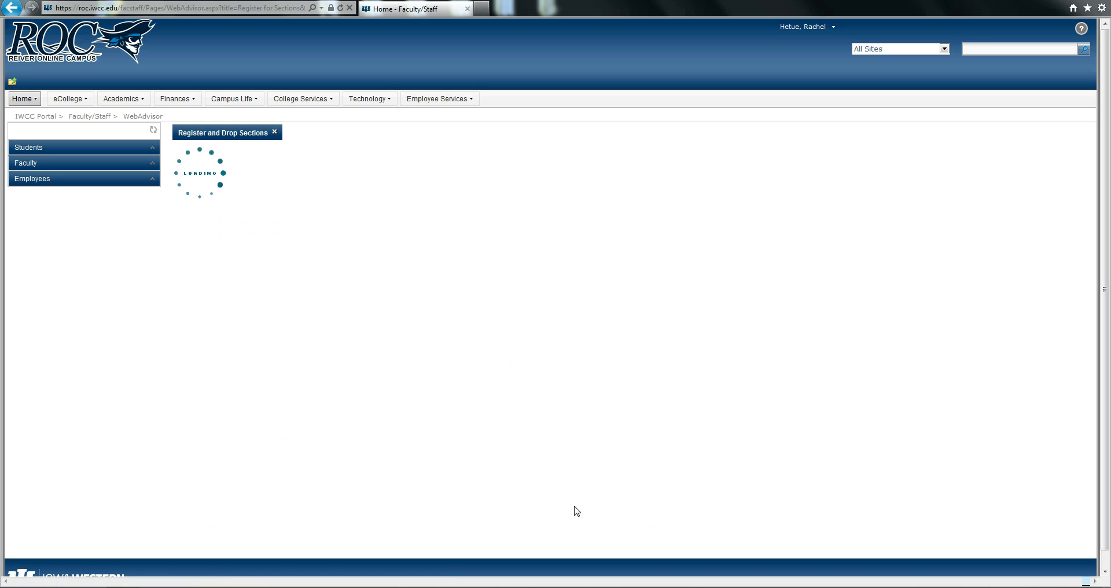